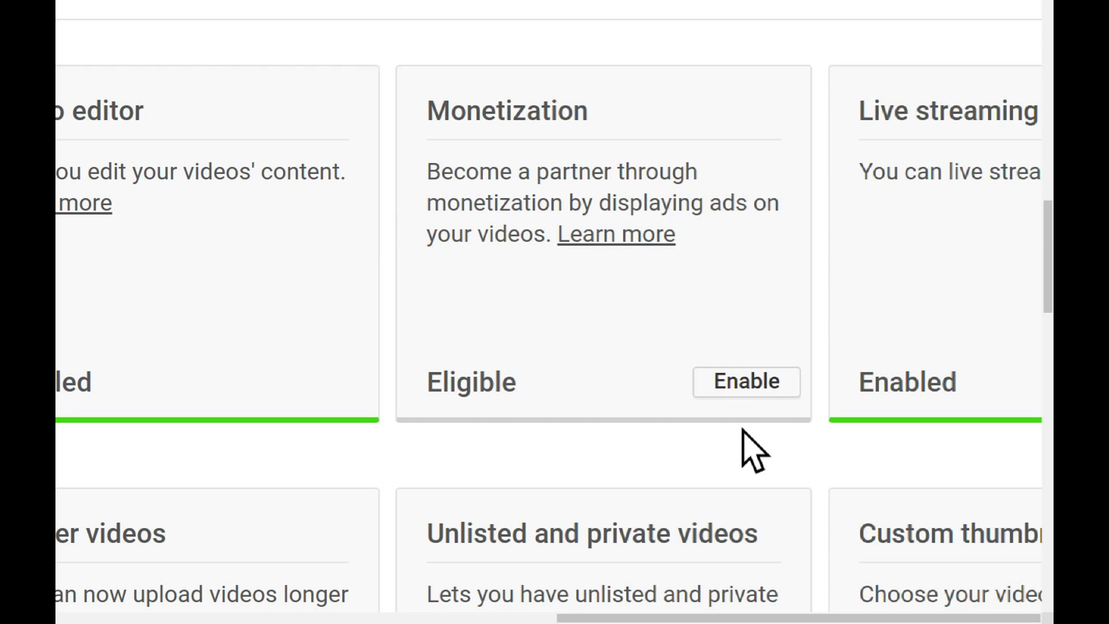
Enable monetization on the Monetization card under Channel > Status and features
left_click(741, 383)
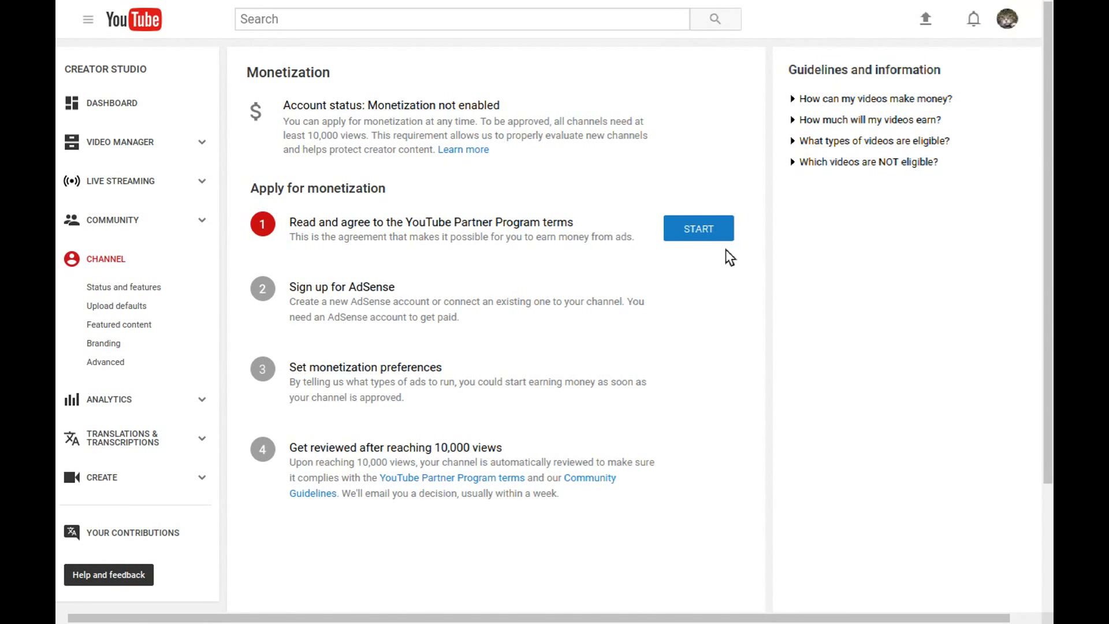
Accept the Partner Program terms: read terms, no clicking own ads, rights to monetized content
left_click(716, 236)
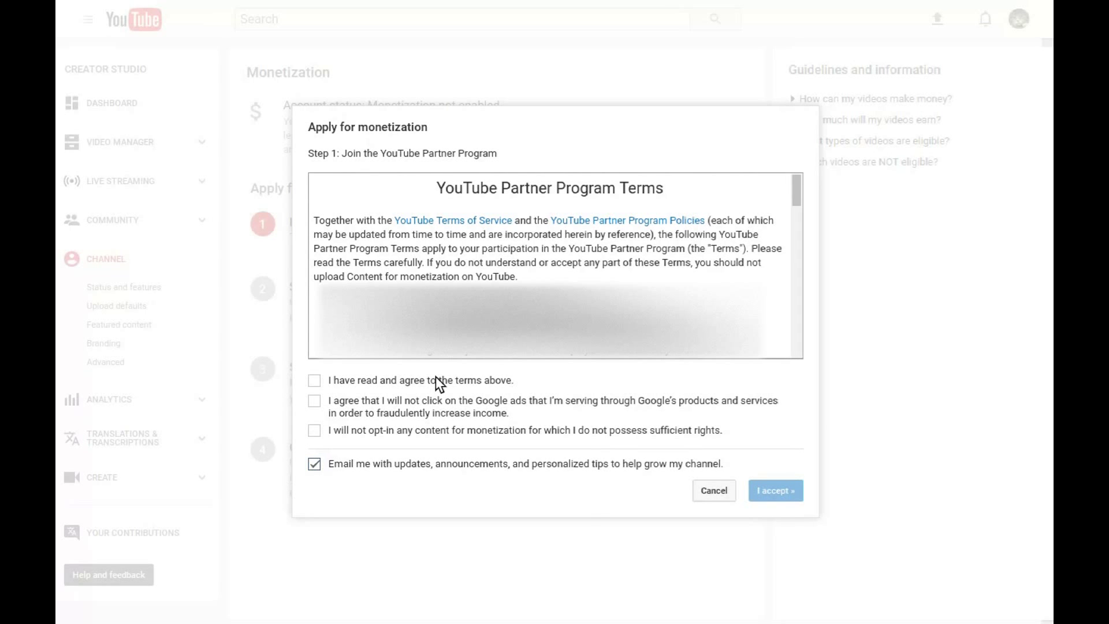
left_click(315, 380)
left_click(315, 402)
left_click(315, 430)
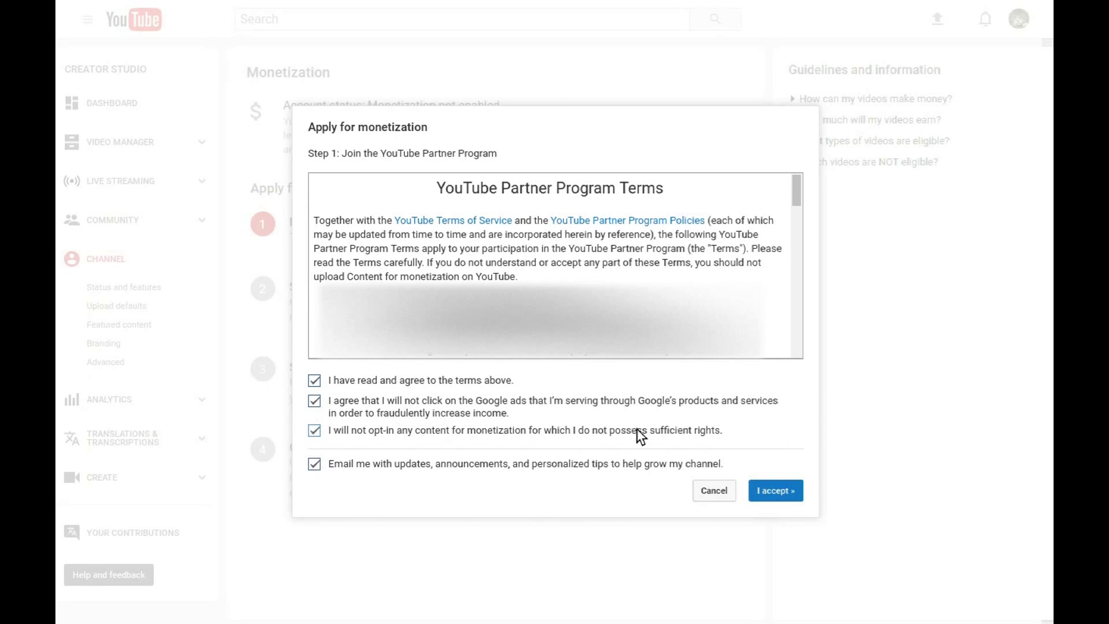
left_click(773, 490)
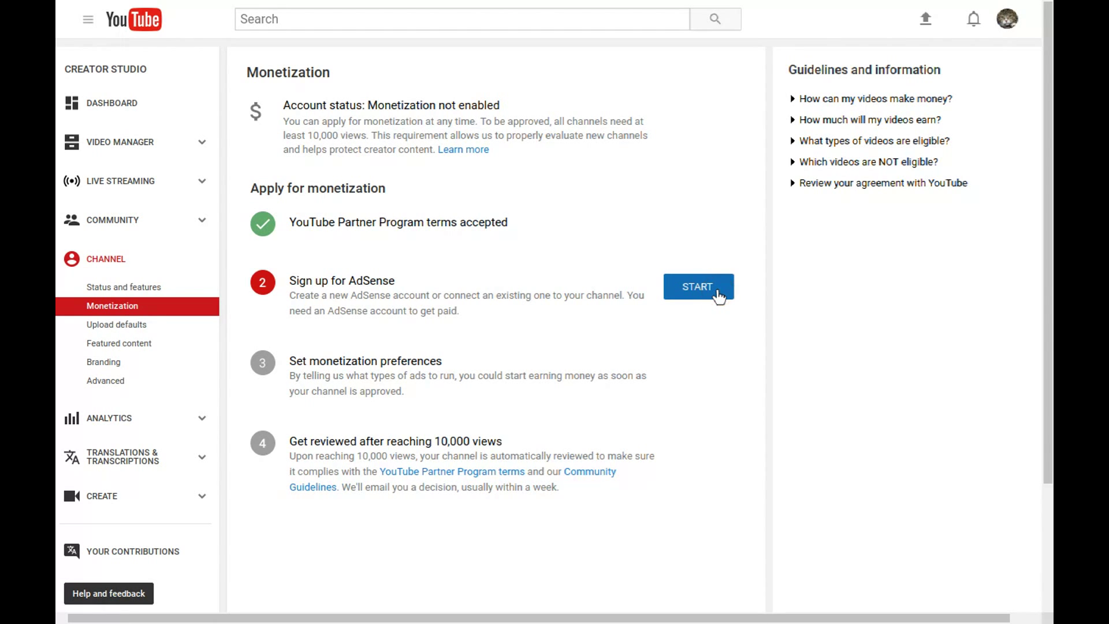
Start the Sign up for AdSense application step
left_click(717, 294)
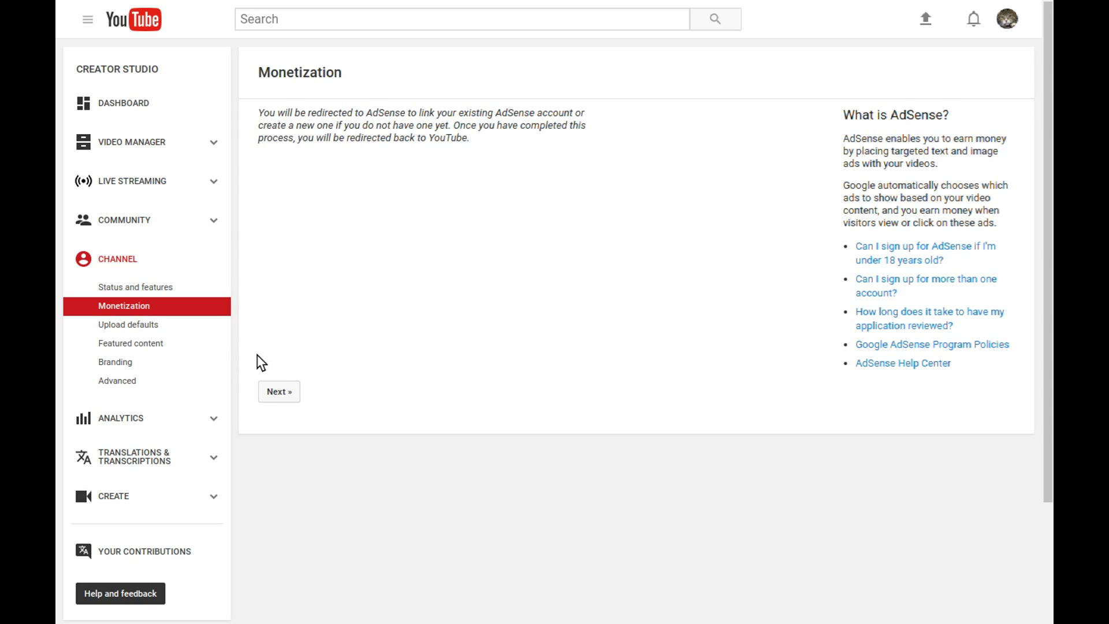
Continue from the redirect page to the AdSense sign-up
left_click(279, 393)
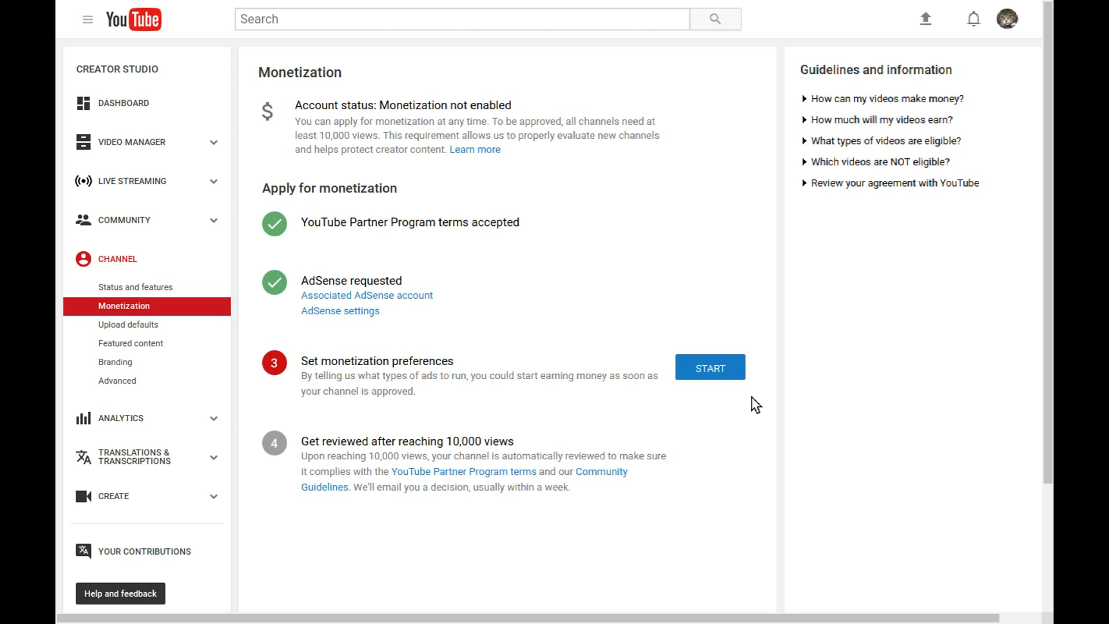
Open monetization preferences and turn off 'Monetize all existing and future videos'
left_click(716, 373)
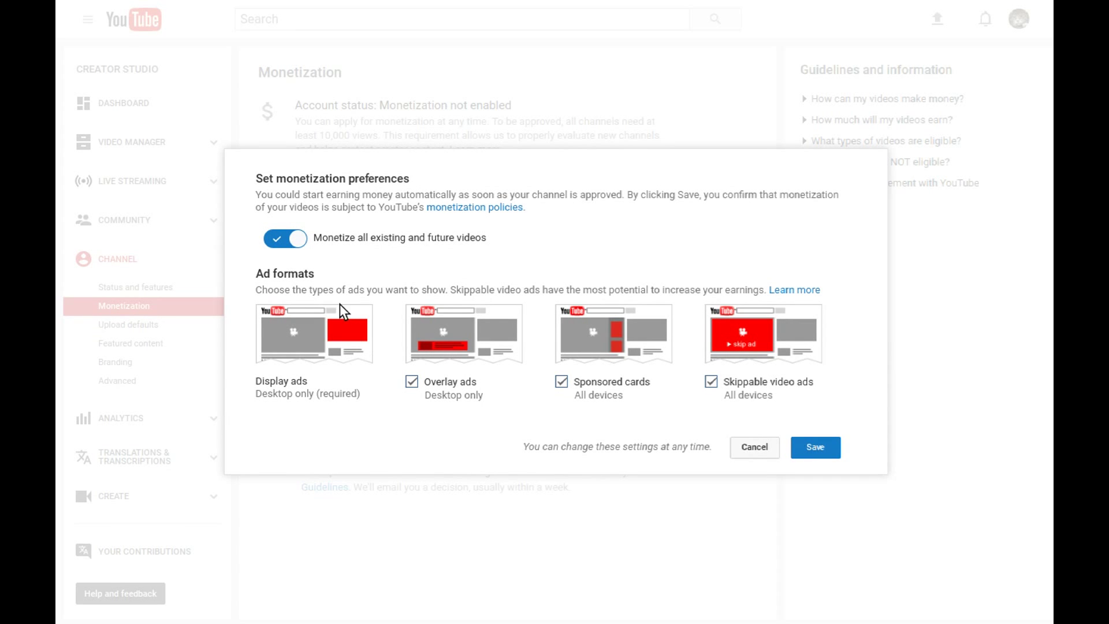
left_click(278, 240)
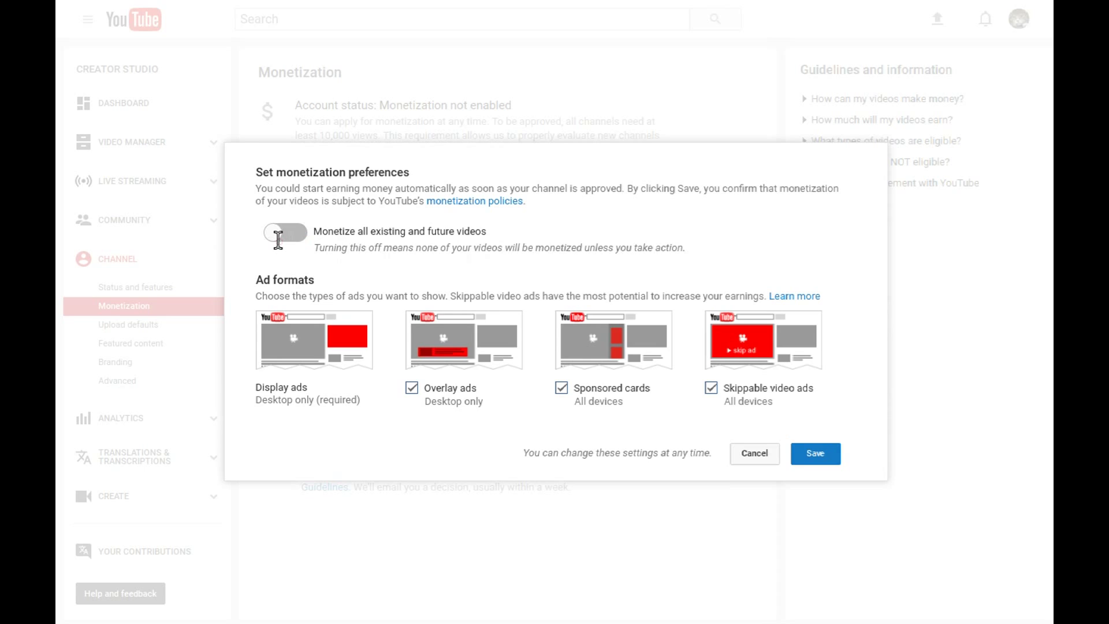